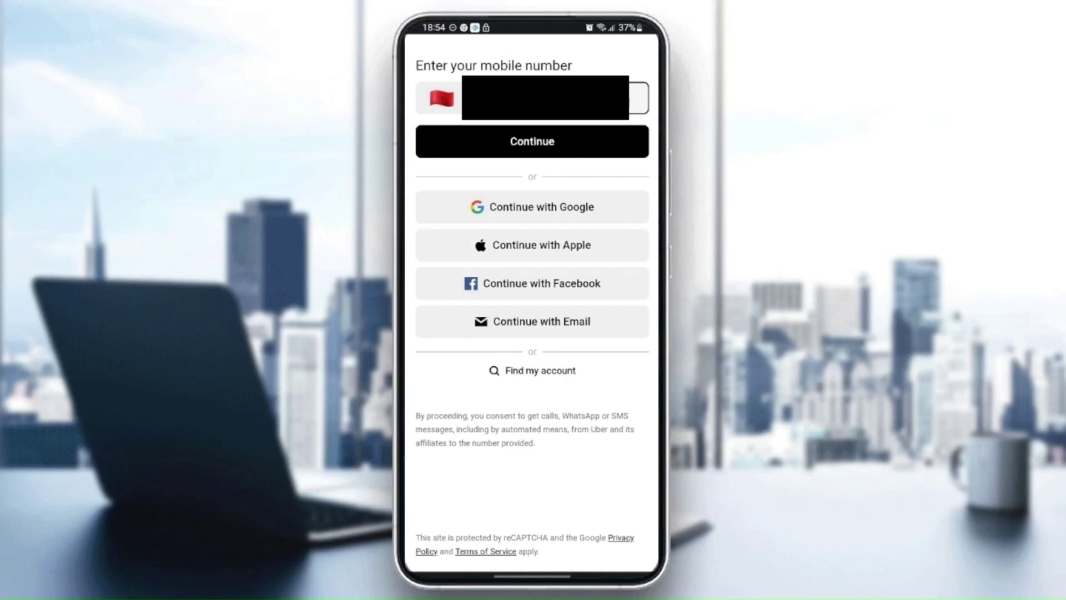
Step: Submit the phone number, autofill the 4-digit code, and fill in the saved email
left_click(531, 141)
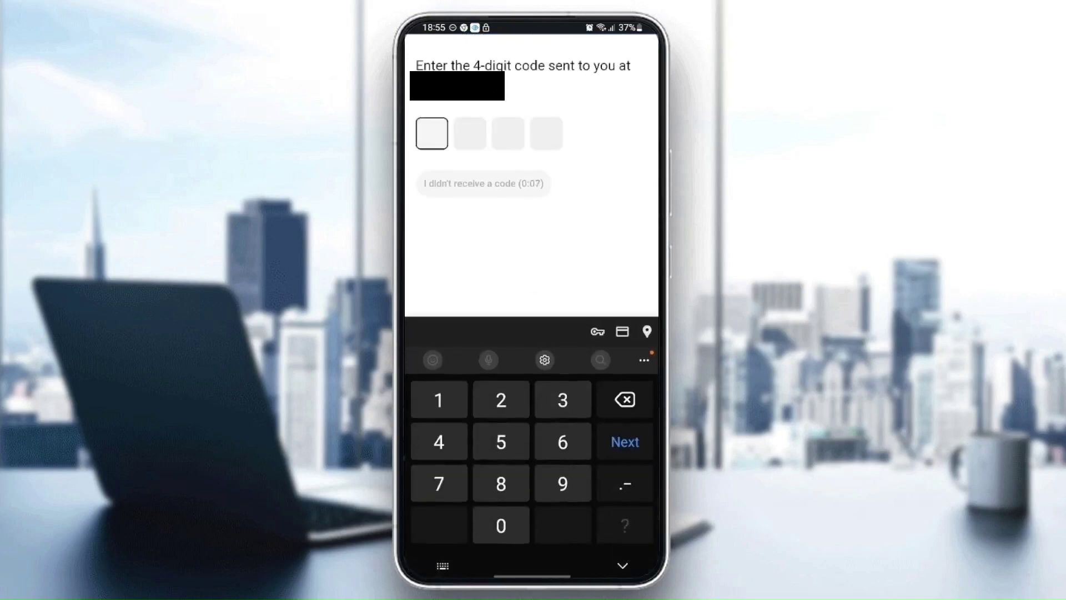
left_click(524, 359)
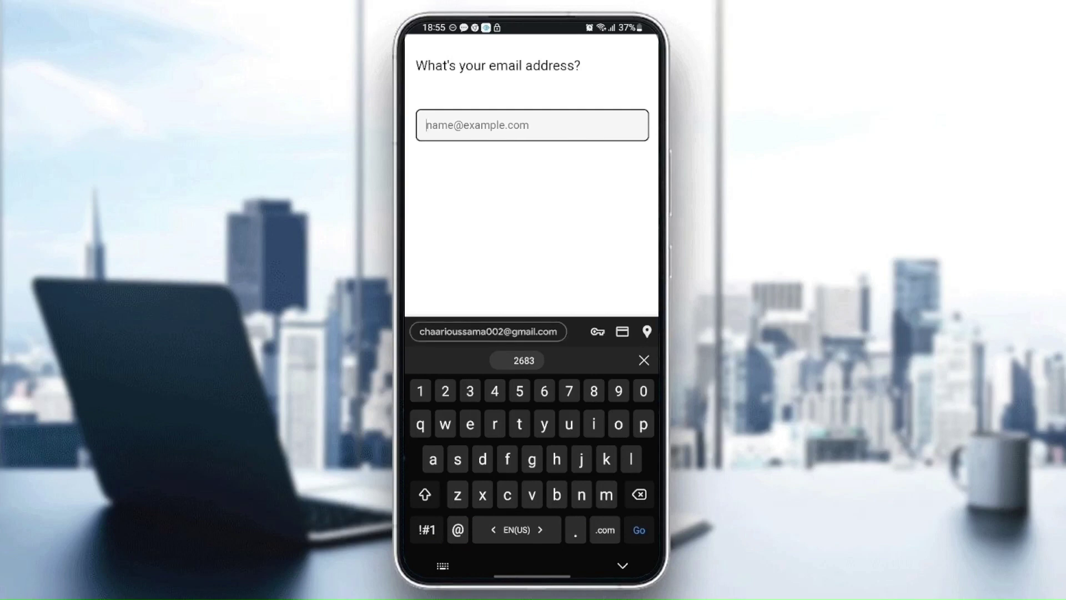
left_click(488, 331)
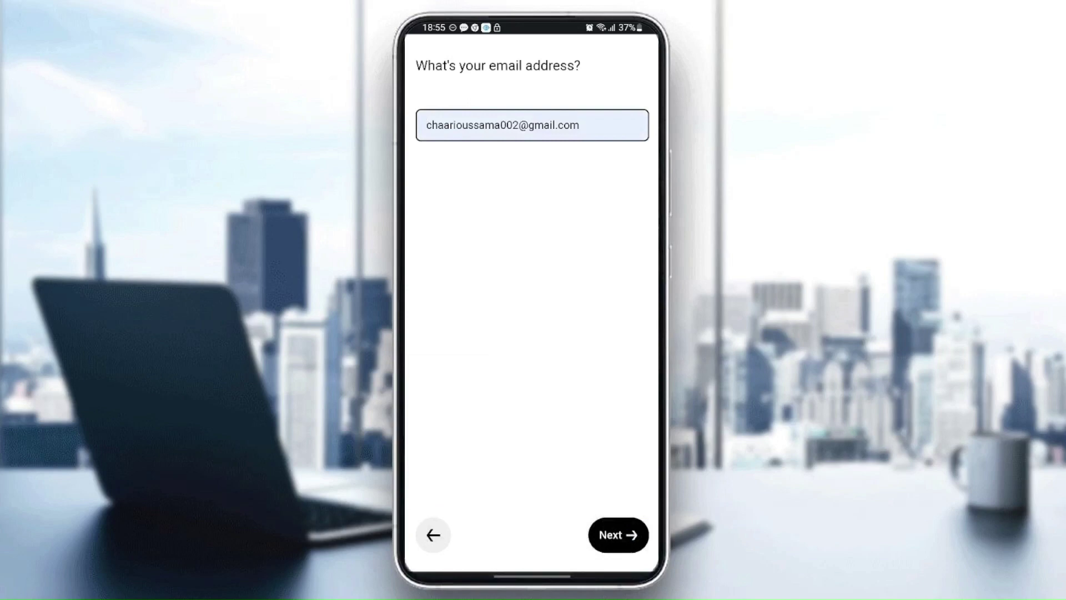
Step: Fill in the saved first and last name and accept the terms and privacy notice
left_click(619, 535)
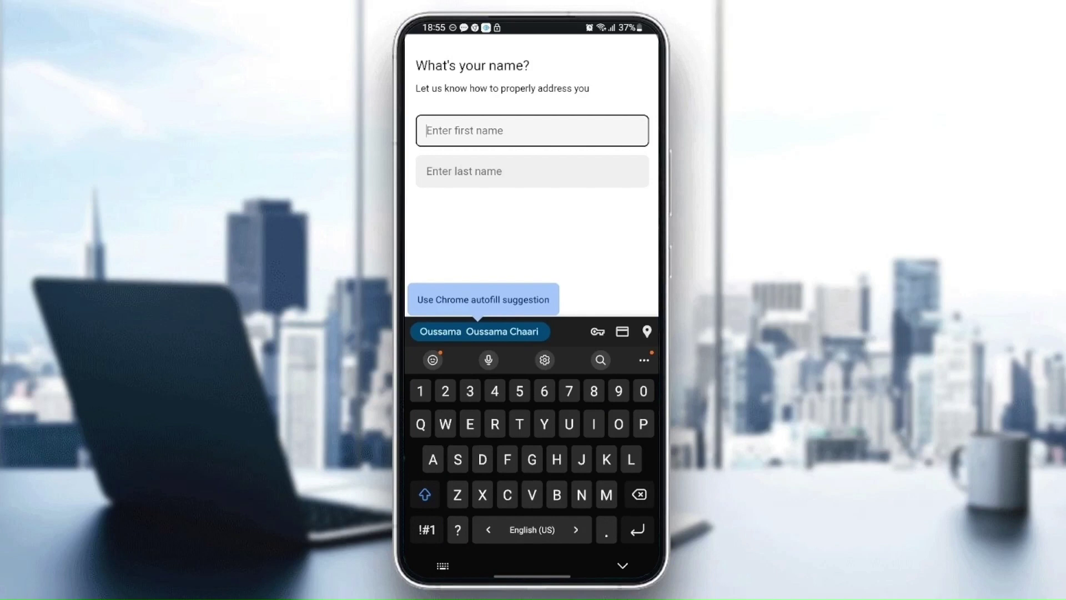
type("A")
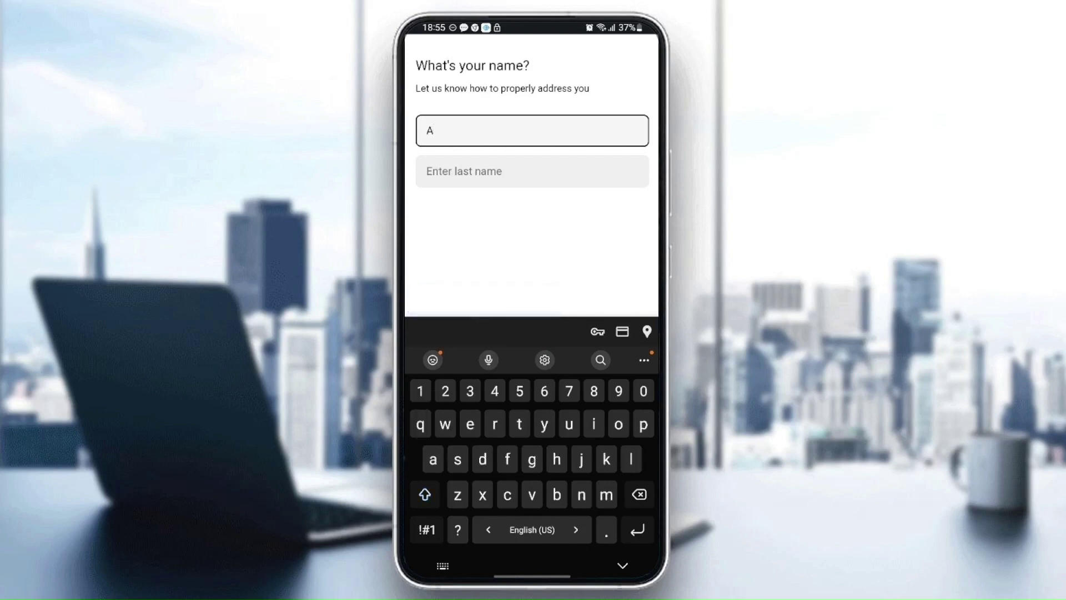
key("BackSpace")
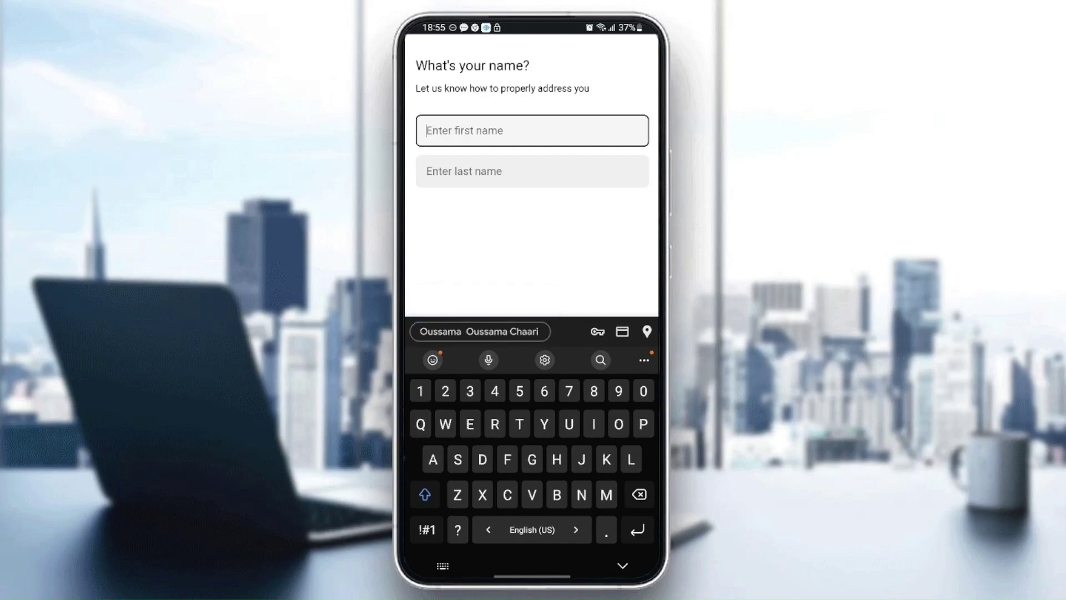
left_click(468, 331)
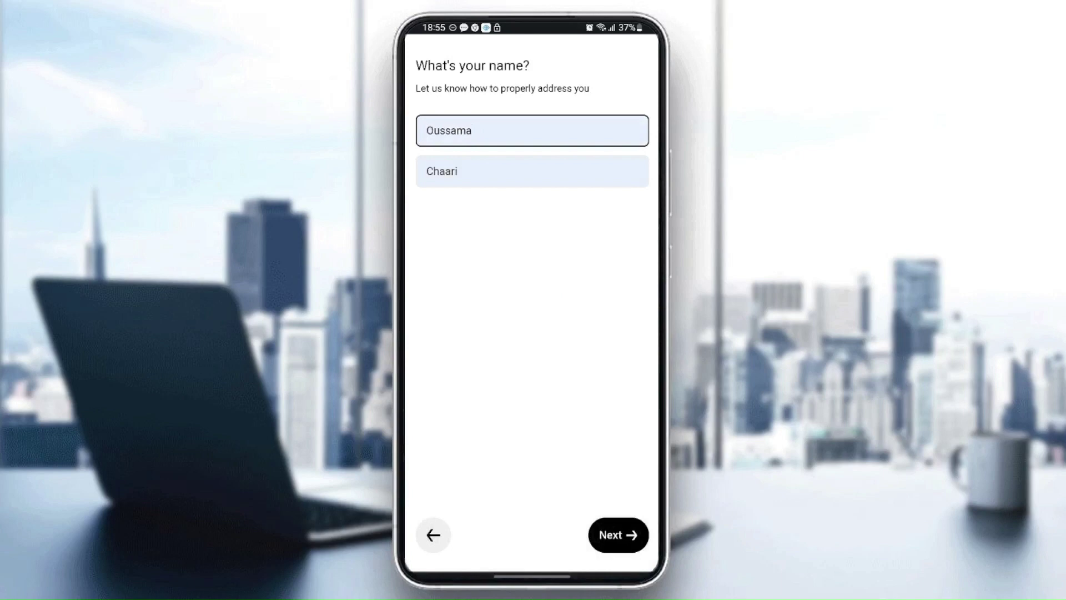
left_click(619, 535)
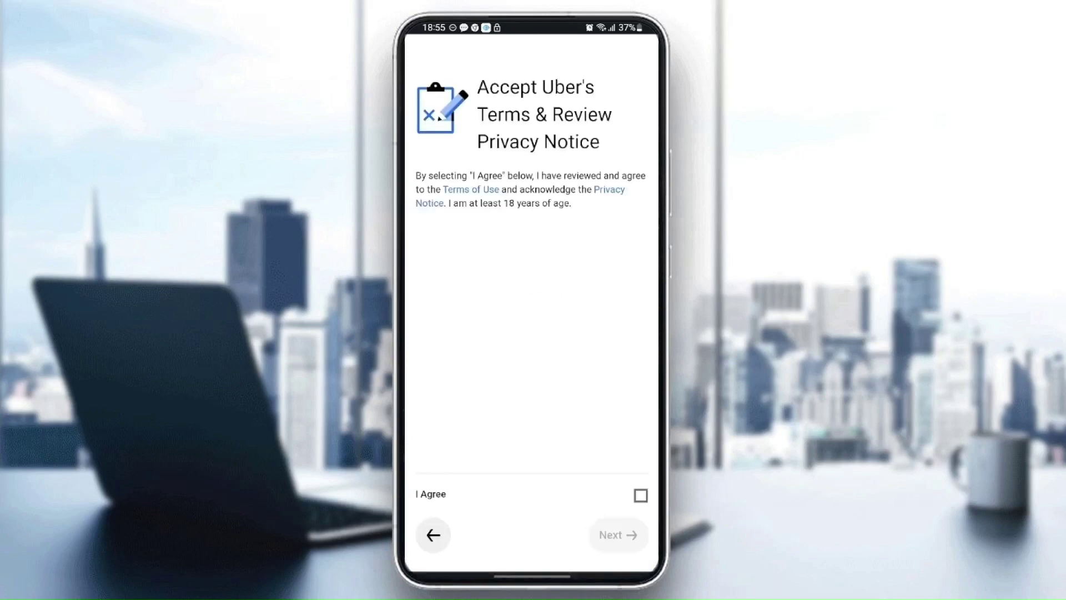
left_click(640, 496)
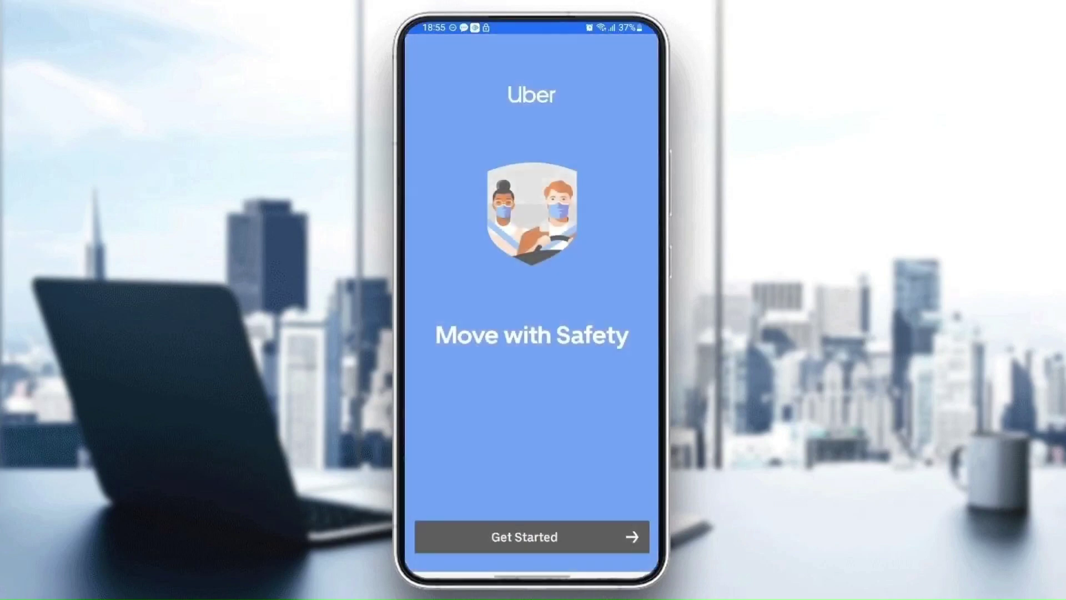
Step: Get started past the welcome screen and choose cash to pay for trips
left_click(532, 536)
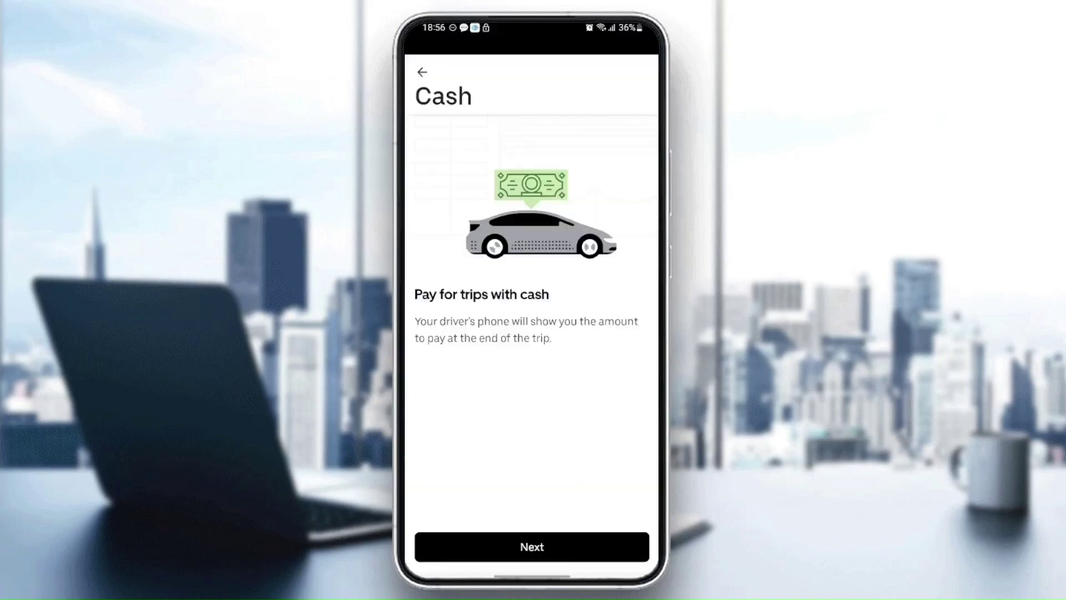
left_click(532, 547)
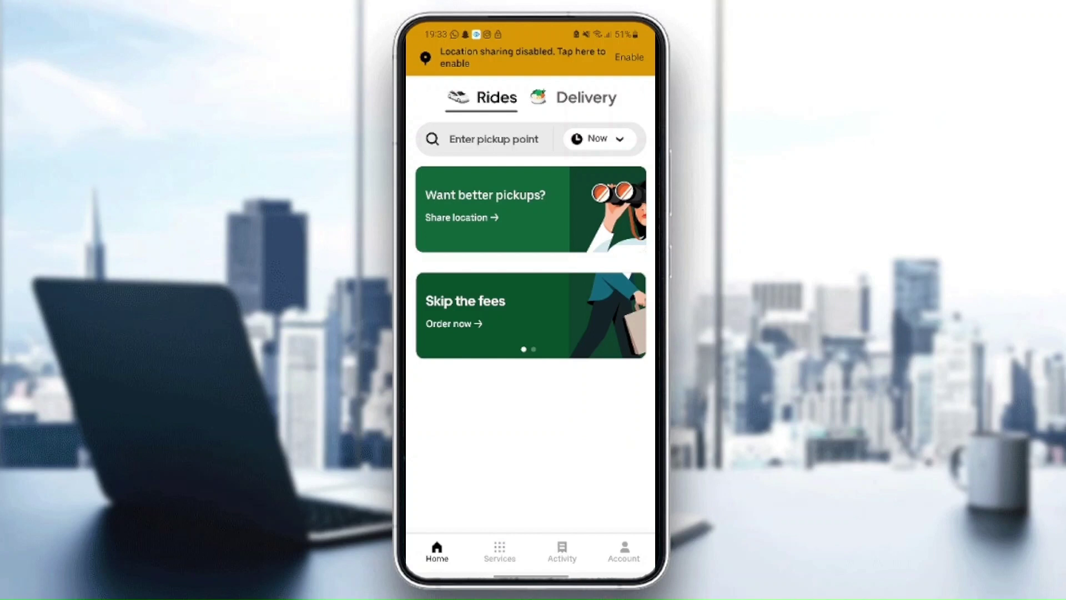
Step: Browse Ride's saved places, then pick a destination on the Tangier map
left_click(499, 552)
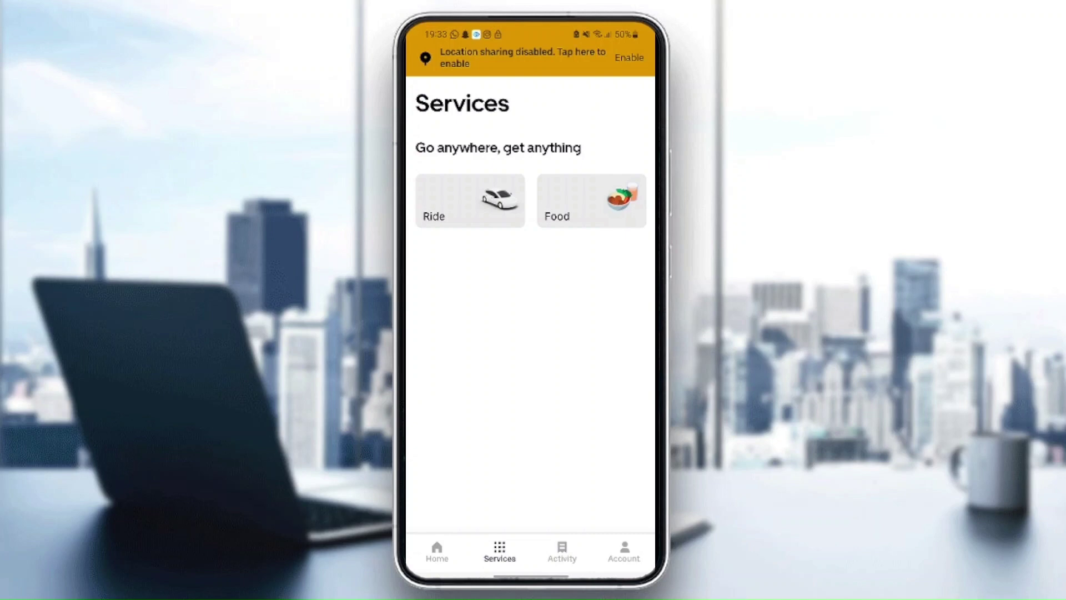
left_click(470, 201)
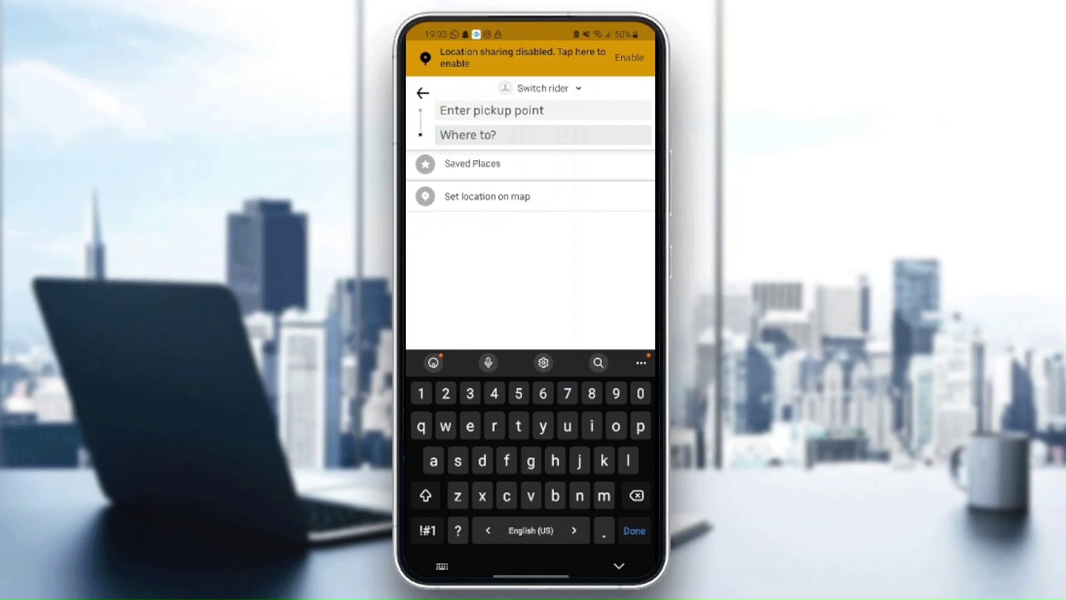
left_click(472, 164)
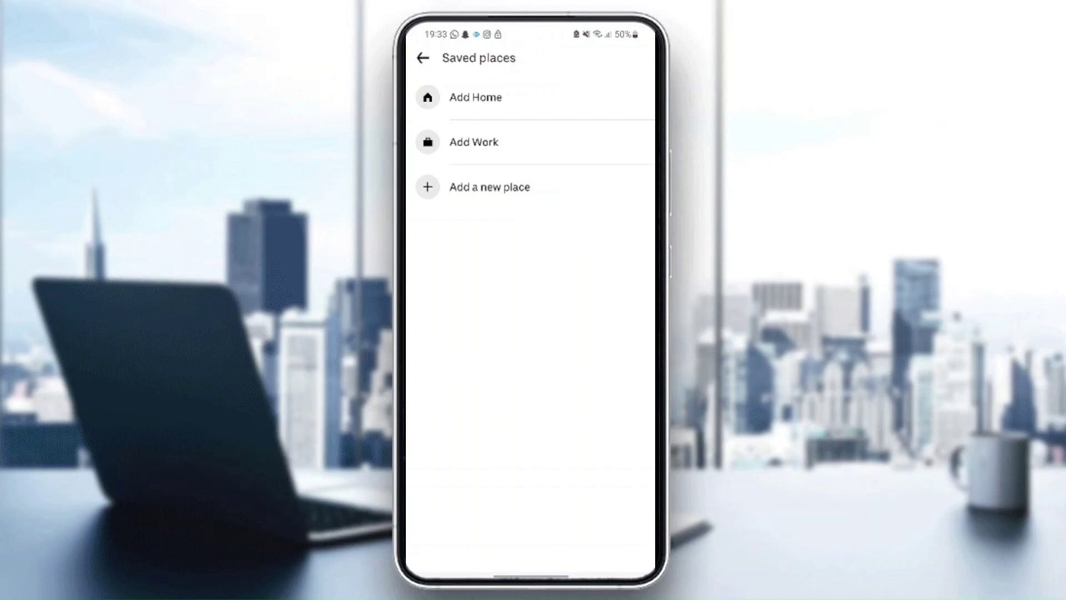
left_click(422, 57)
left_click(487, 196)
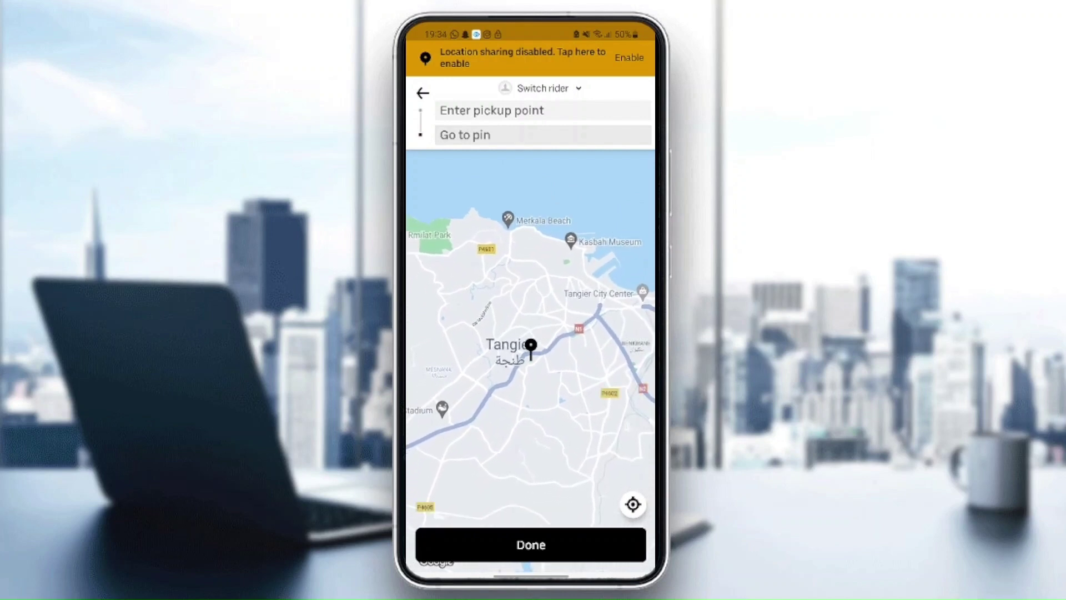
Step: Leave the map and check the empty trip history, including older activity
left_click(423, 93)
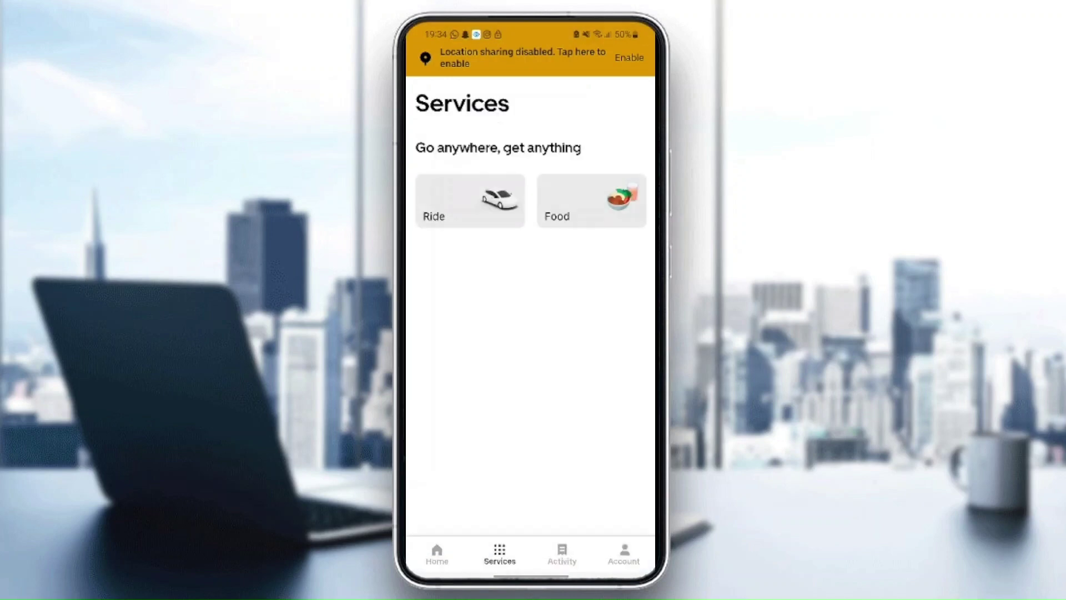
left_click(562, 552)
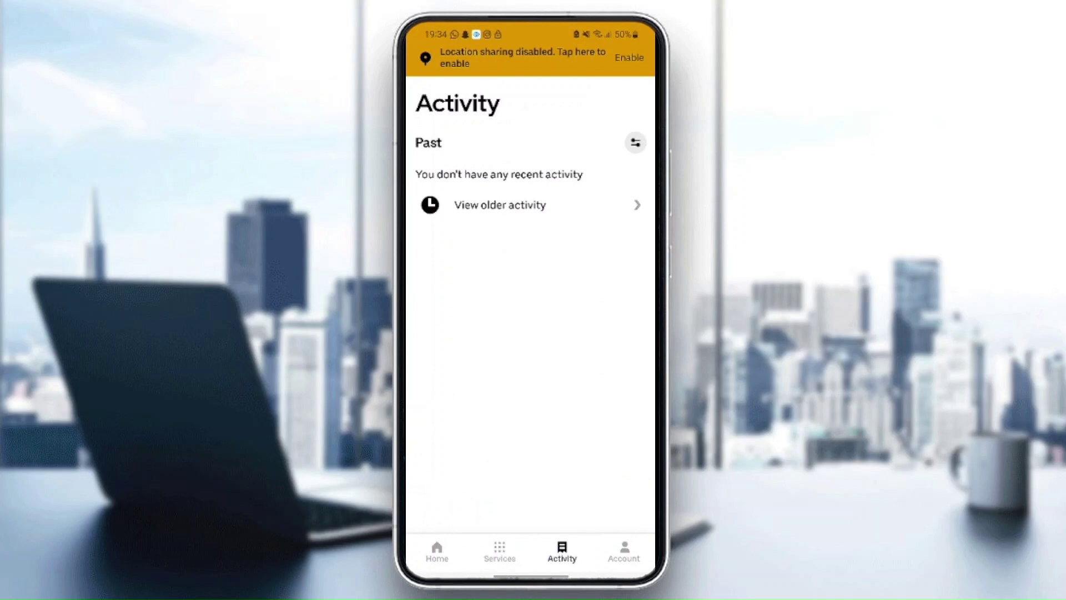
left_click(500, 205)
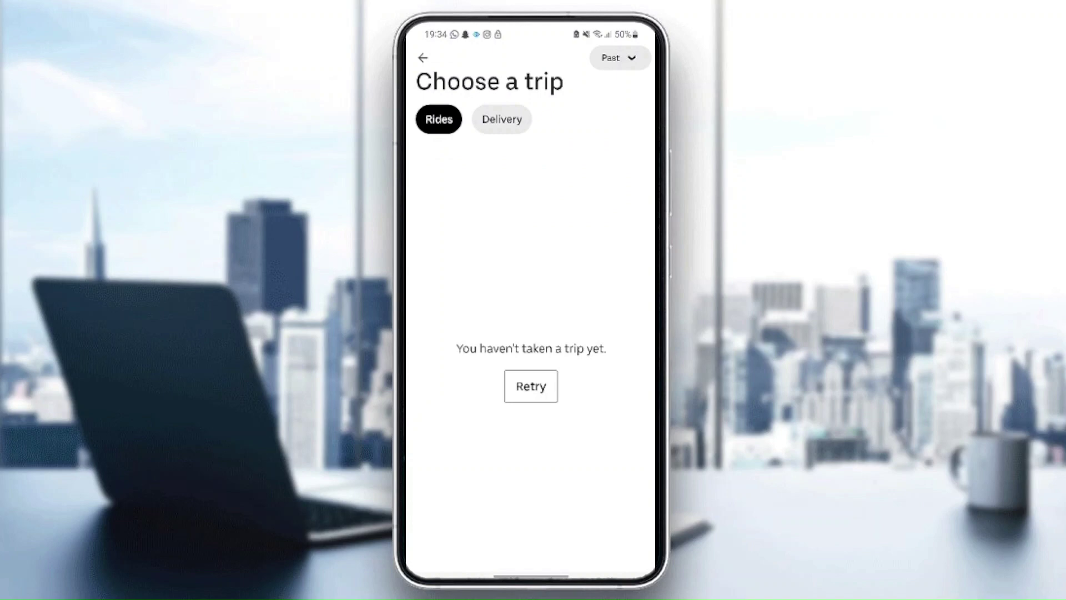
left_click(423, 57)
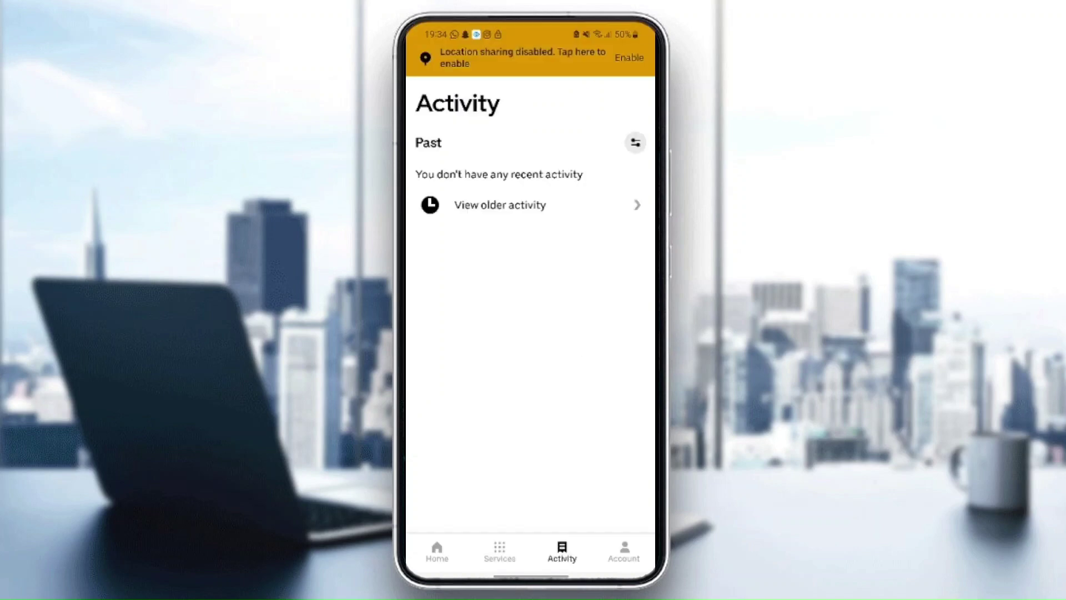
Step: Look through account settings, then view the Wallet with Uber Cash and cash
left_click(624, 552)
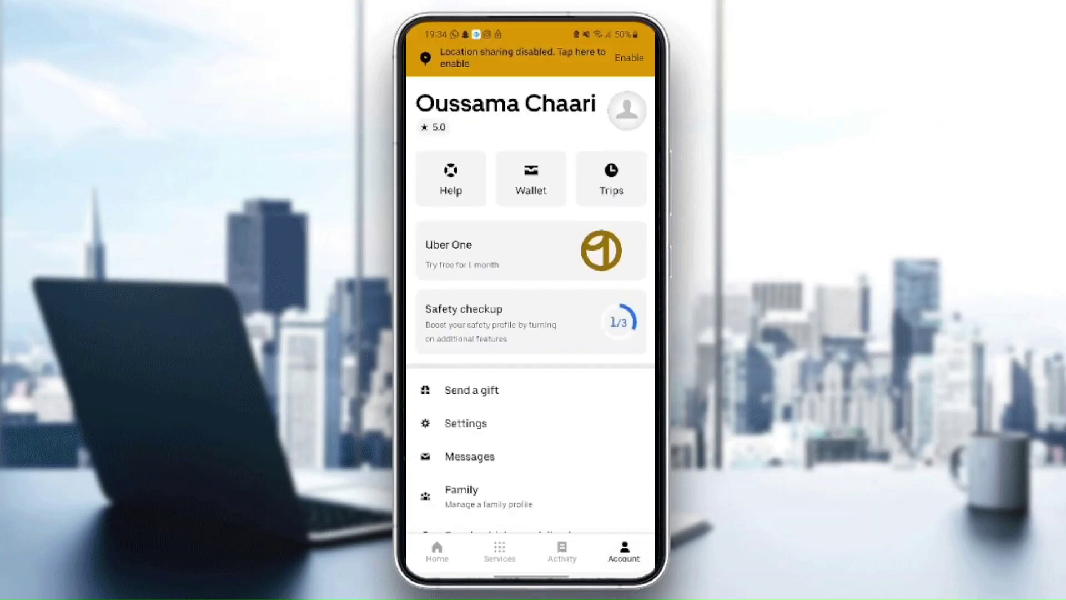
scroll(531, 375, "down", 2)
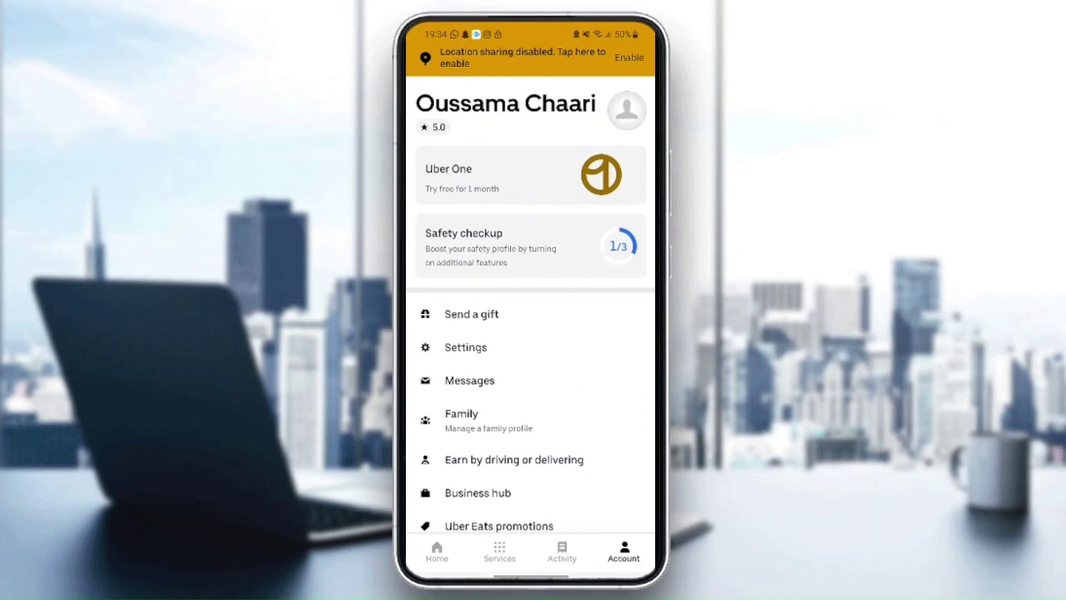
left_click(466, 348)
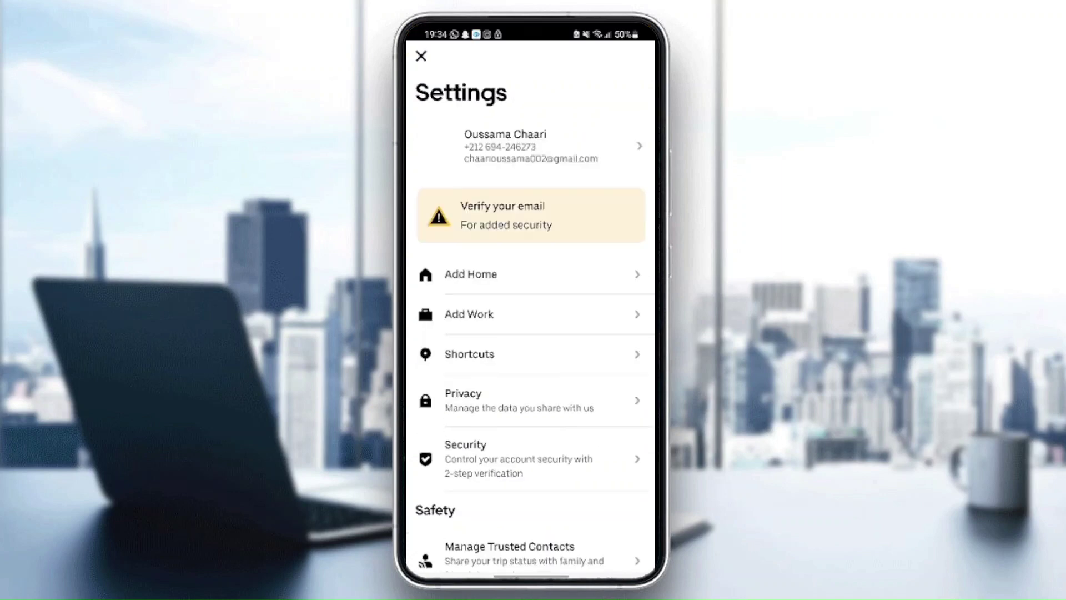
scroll(531, 325, "down", 3)
scroll(531, 325, "down", 2)
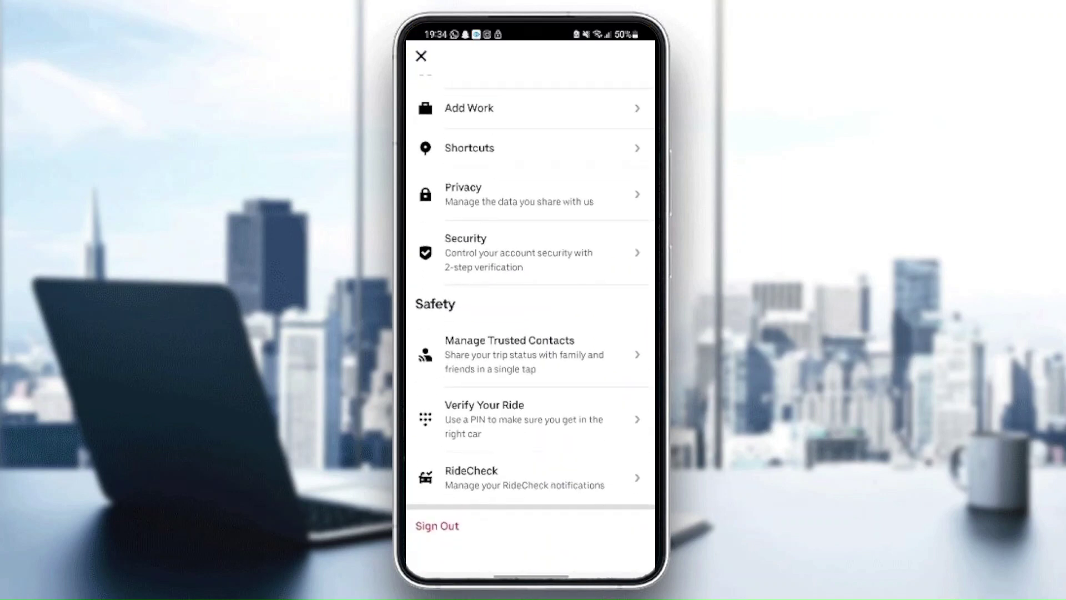
scroll(531, 325, "up", 5)
key("Escape")
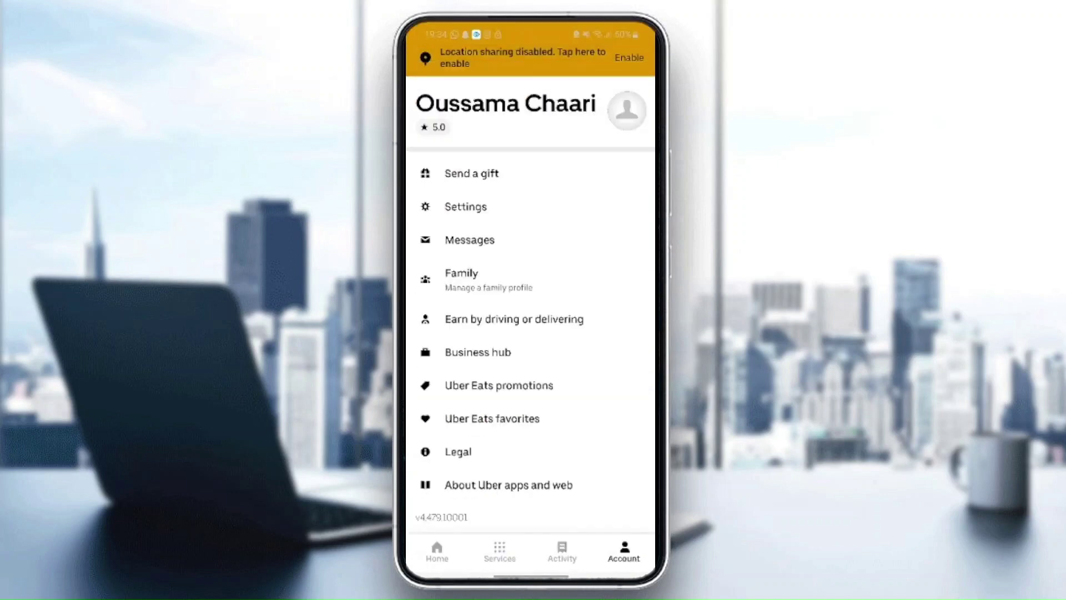
left_click(531, 178)
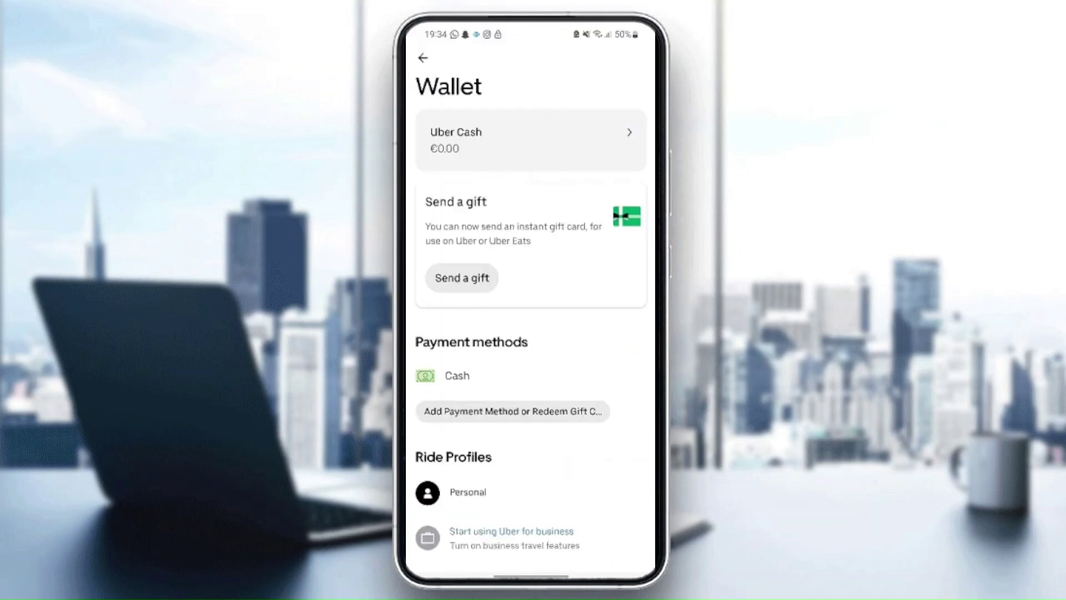
scroll(531, 325, "down", 2)
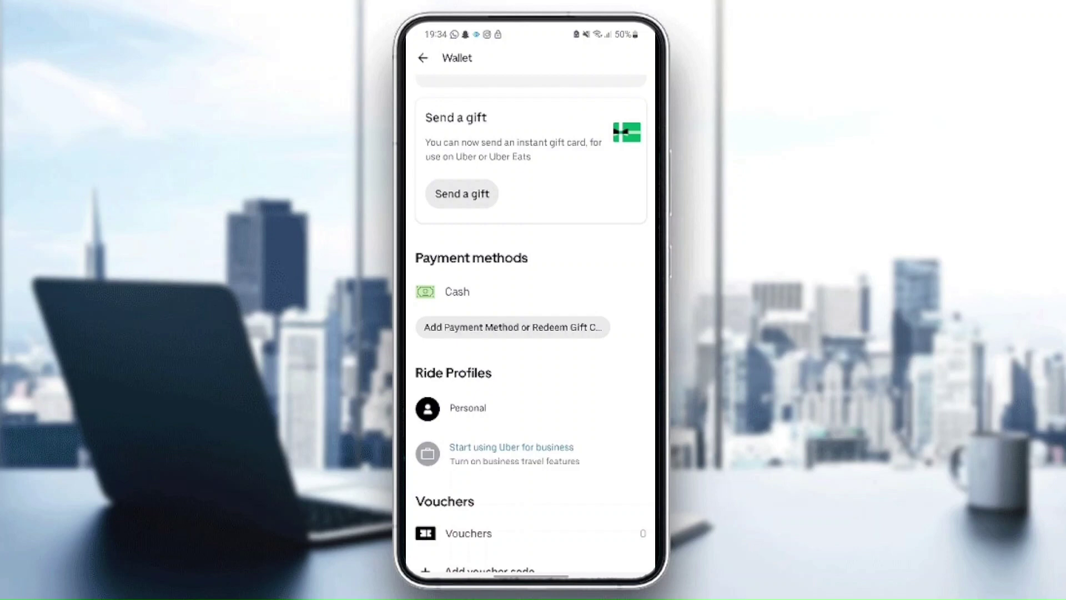
scroll(532, 319, "down", 2)
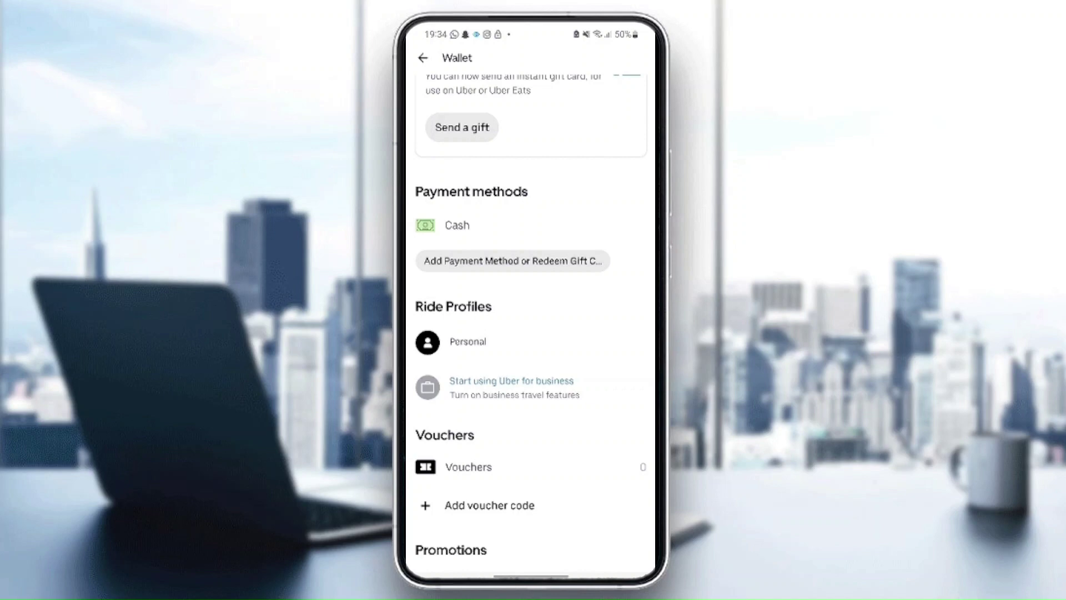
scroll(532, 315, "down", 1)
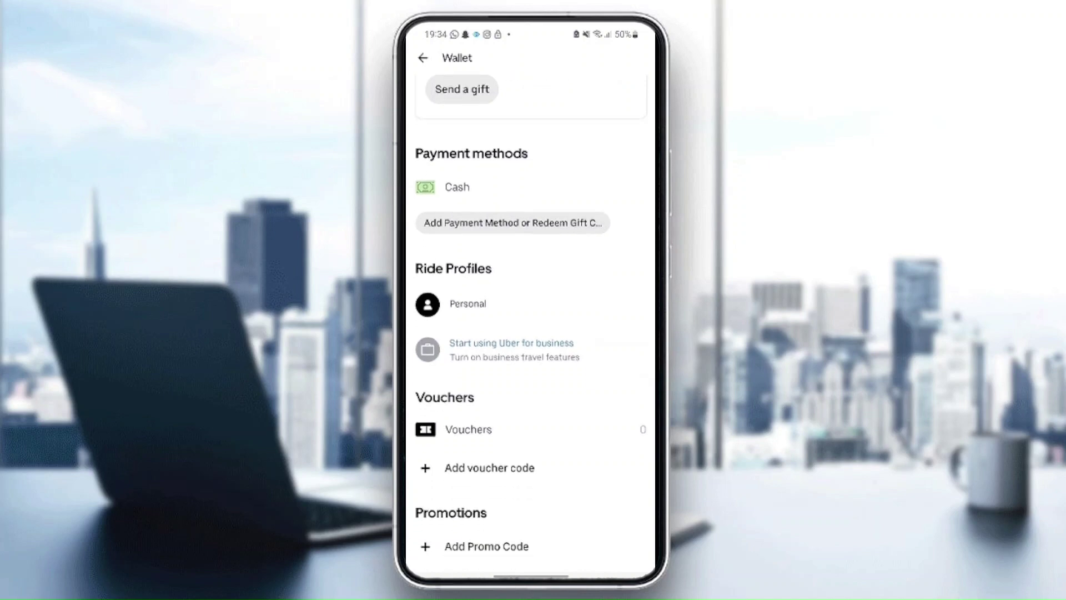